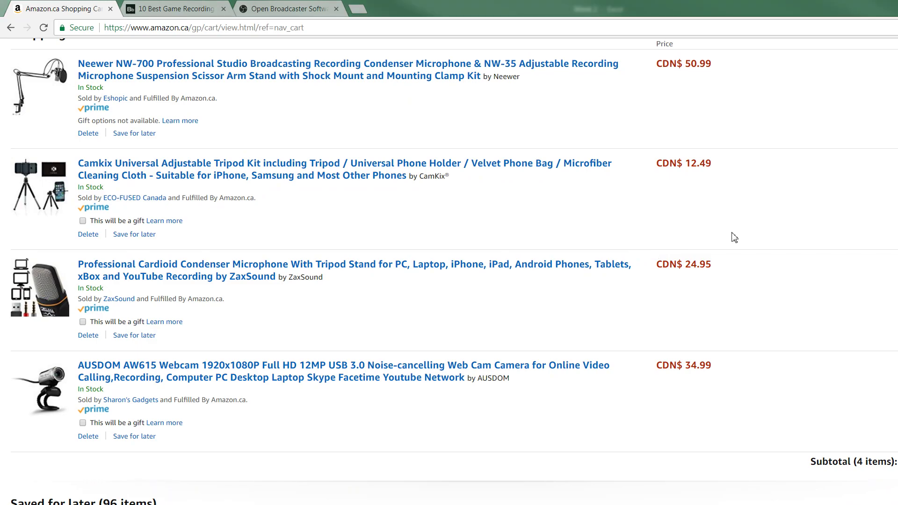
scroll(734, 238, up, 2)
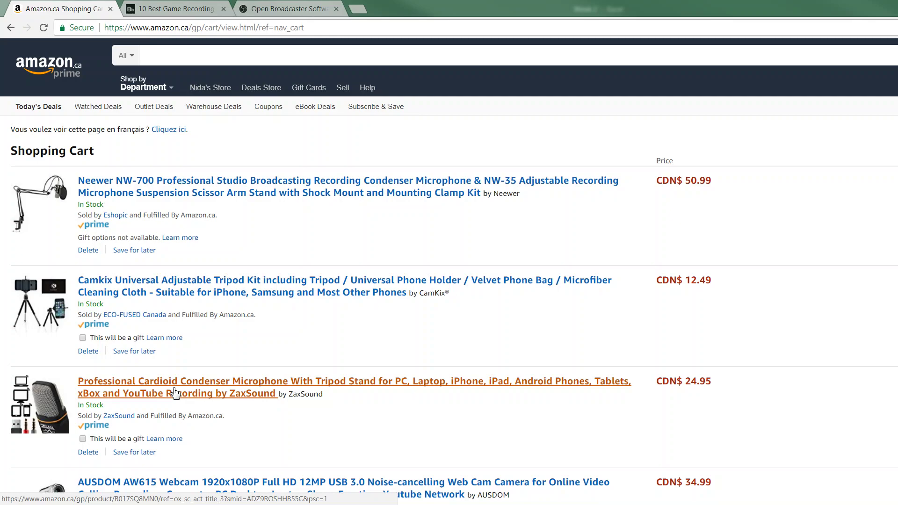
scroll(175, 394, down, 1)
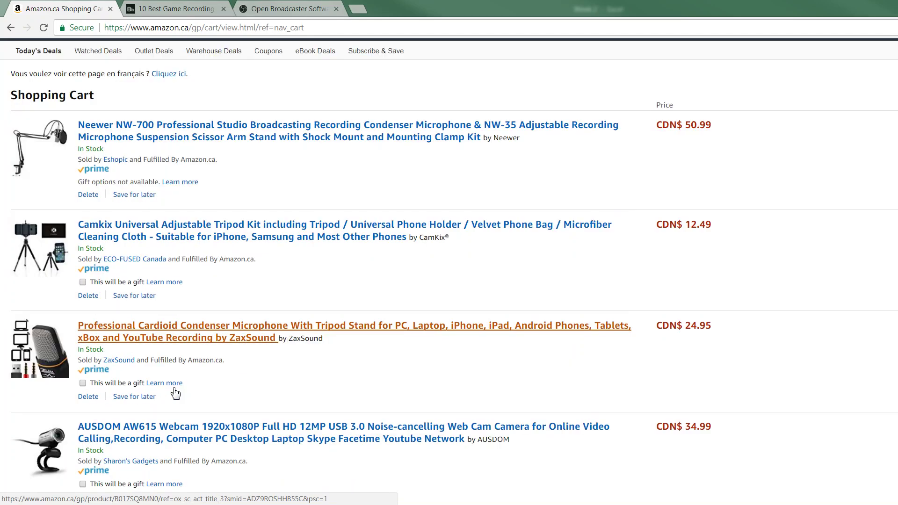
scroll(241, 367, down, 1)
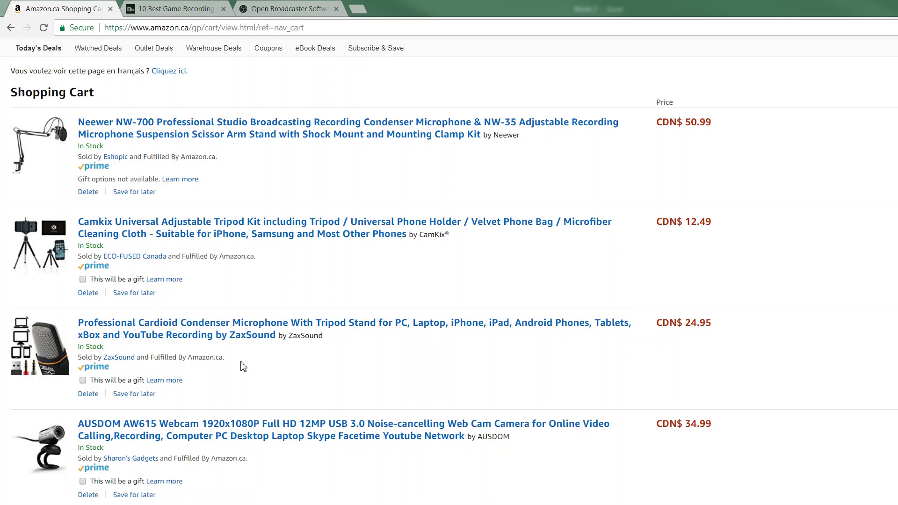
scroll(242, 367, down, 1)
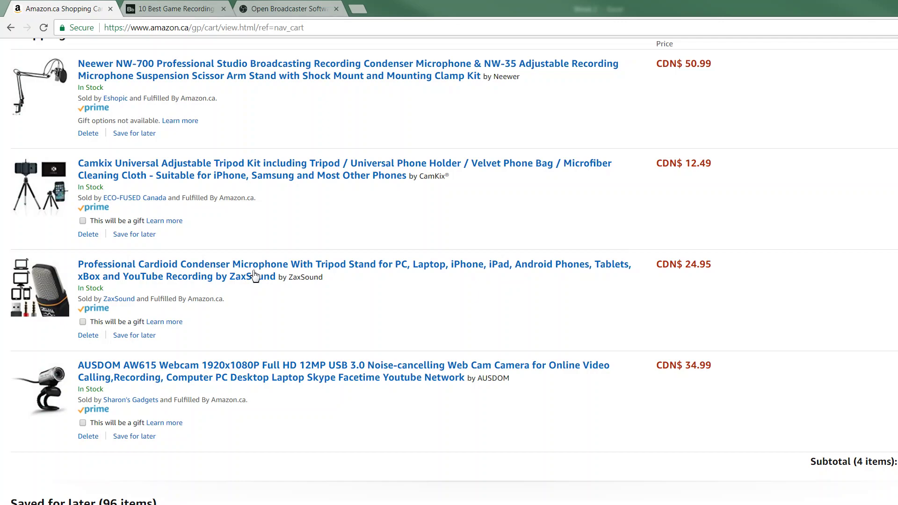
scroll(323, 375, up, 1)
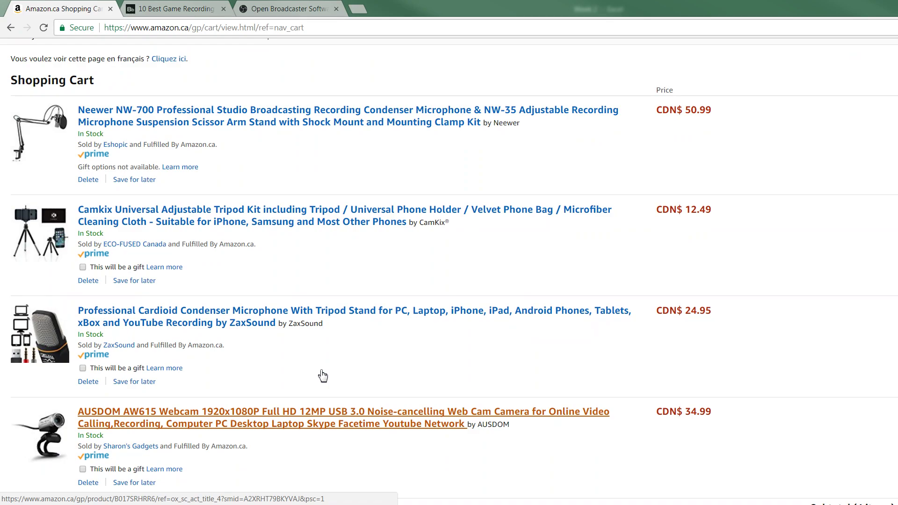
scroll(322, 375, up, 2)
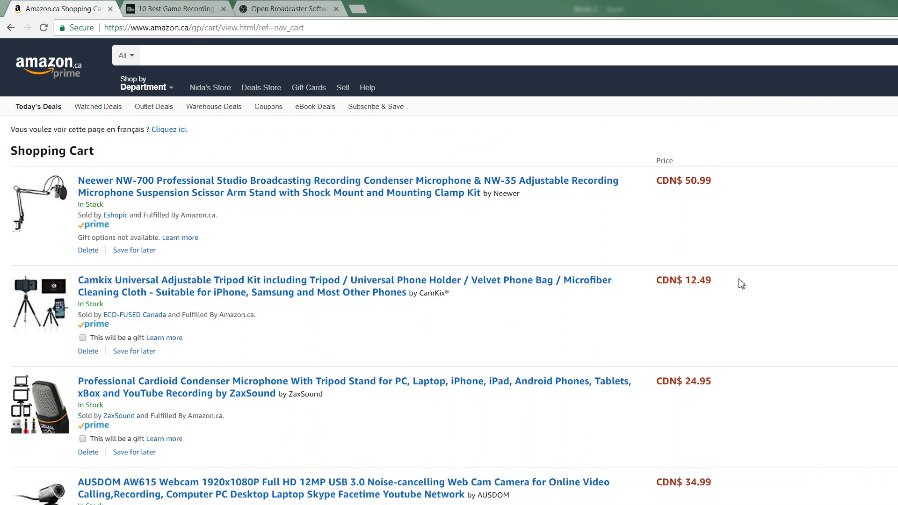